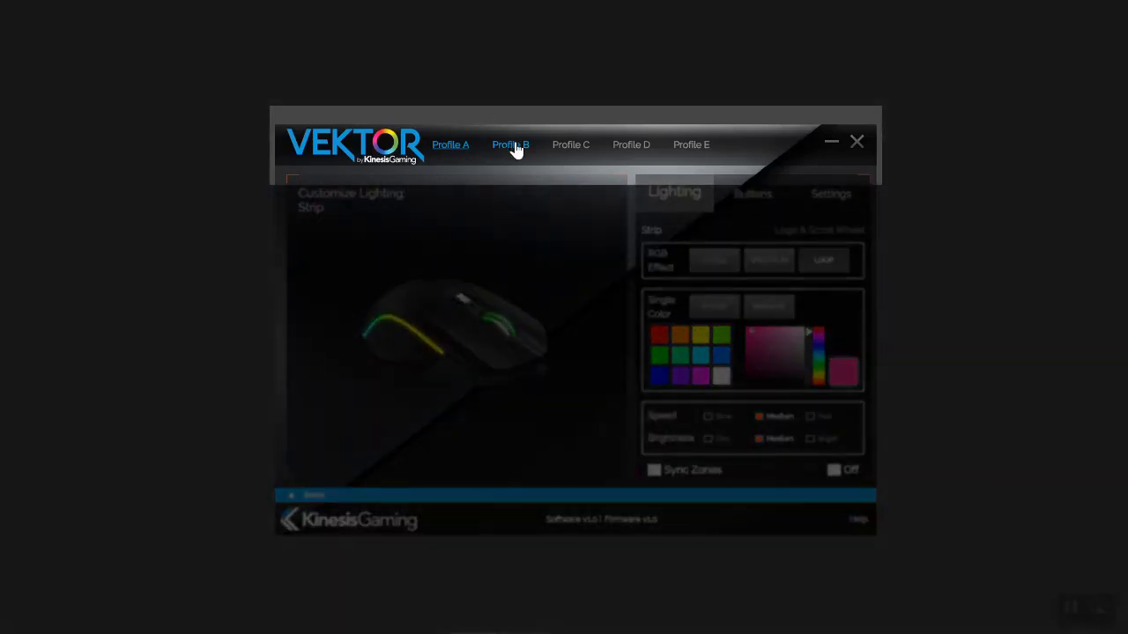
Browse the lighting of Profiles B through E, then return to Profile A
click(513, 145)
click(568, 151)
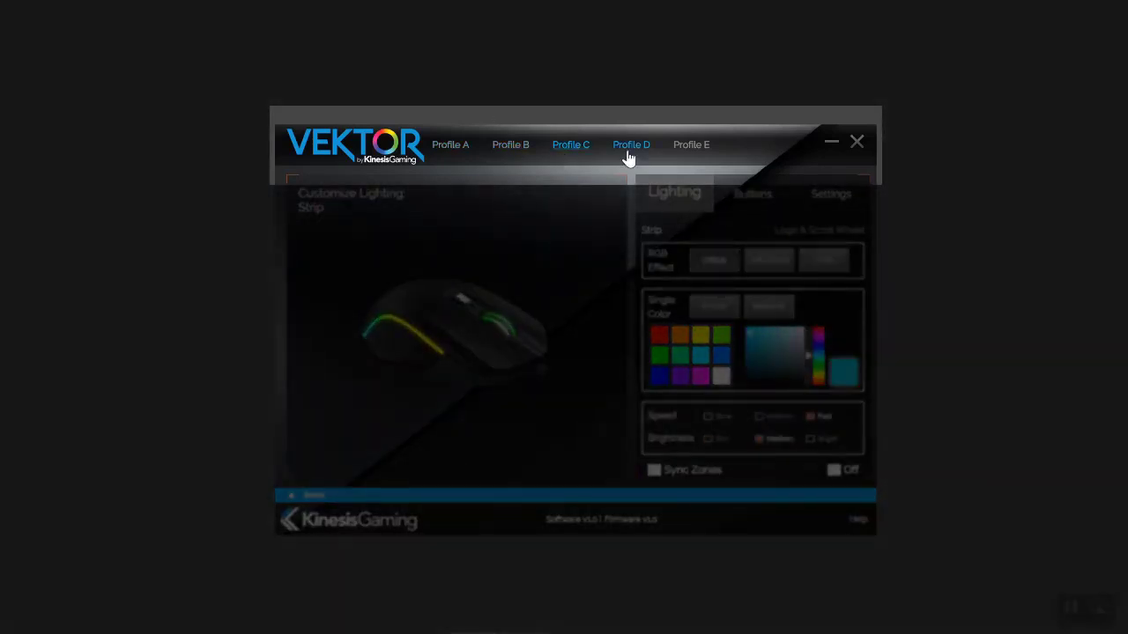
click(633, 151)
click(689, 150)
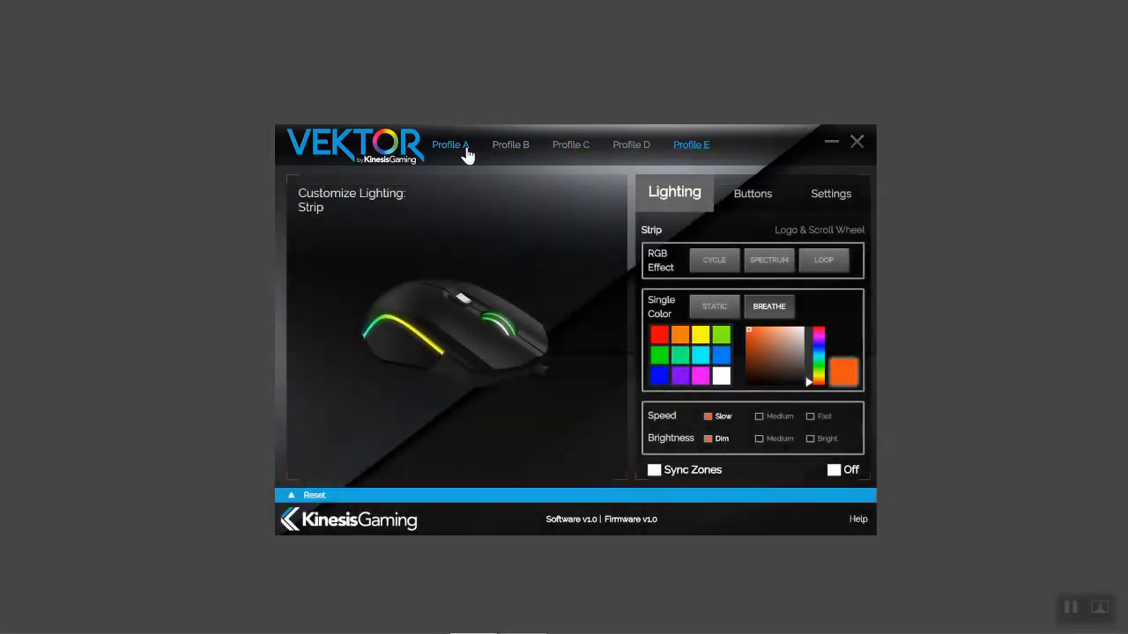
click(467, 155)
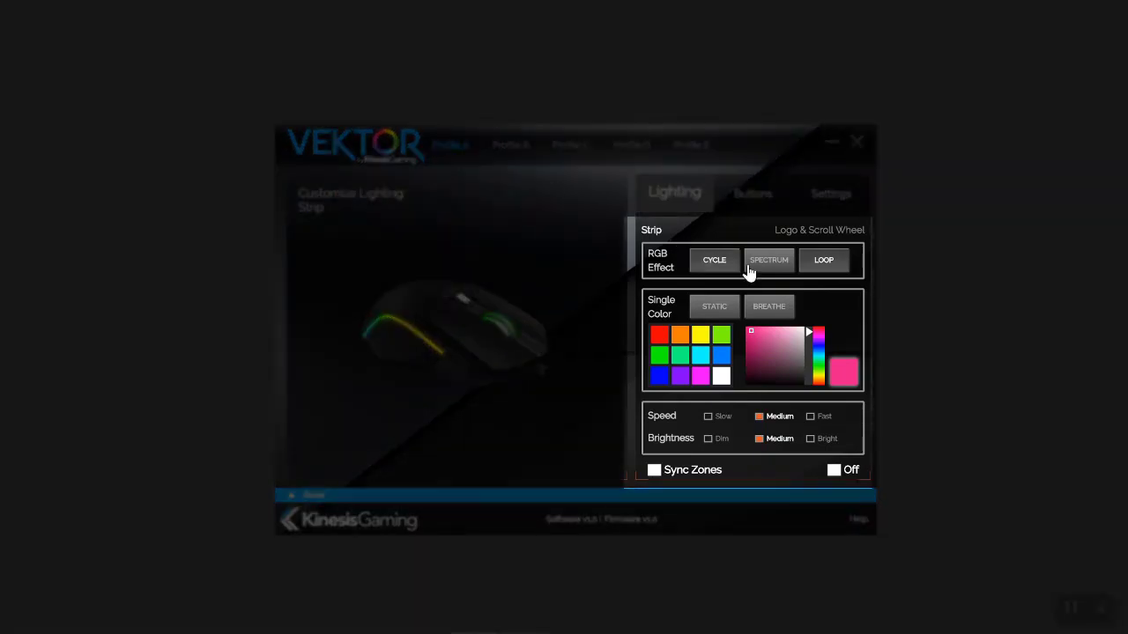
Set the strip lighting to a yellow Breathe effect at Slow speed and Bright brightness
click(786, 275)
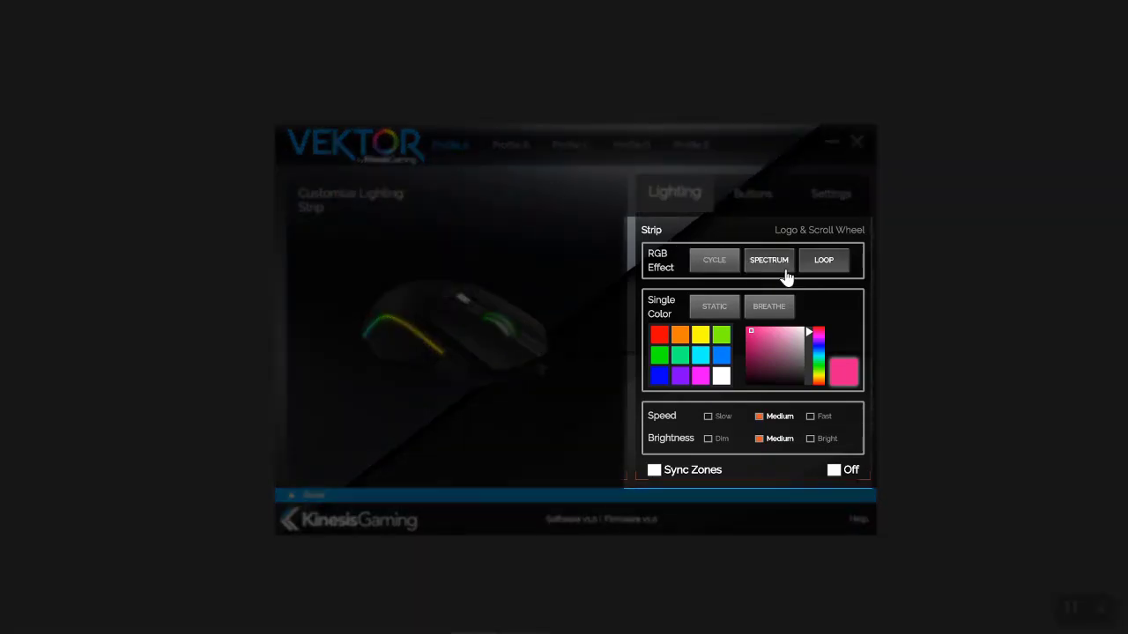
click(723, 265)
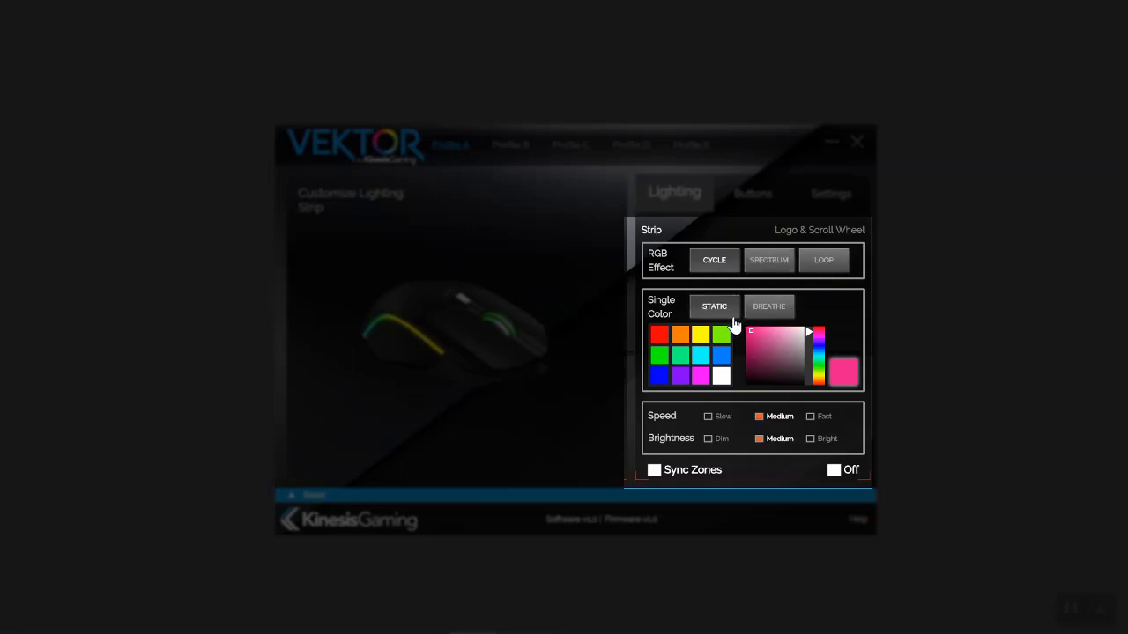
click(730, 312)
click(762, 314)
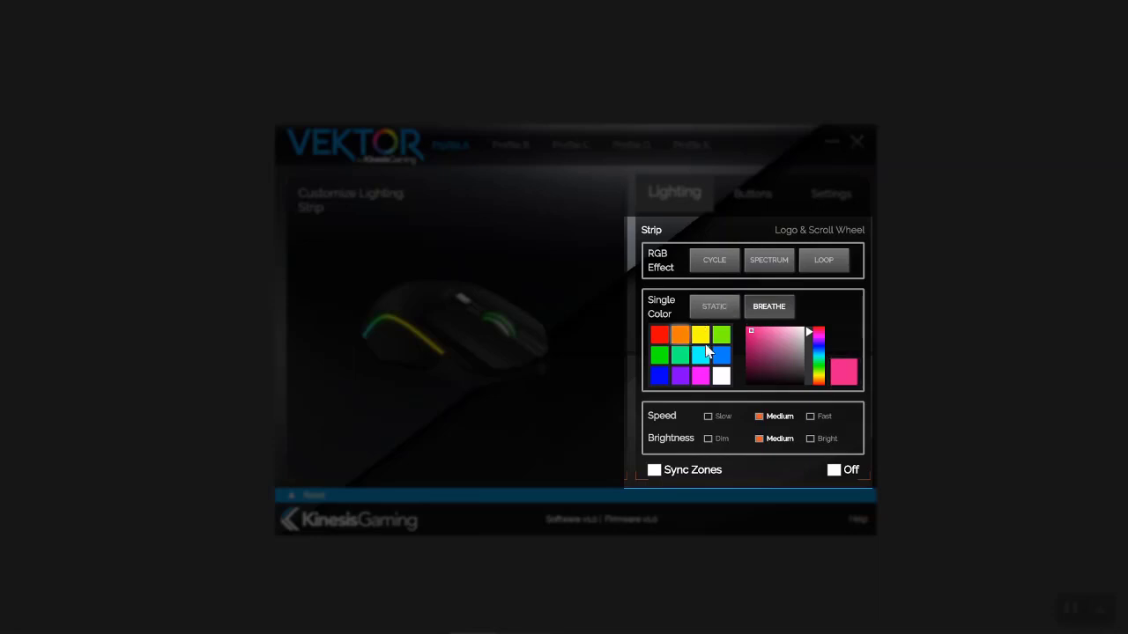
drag(809, 333, 810, 376)
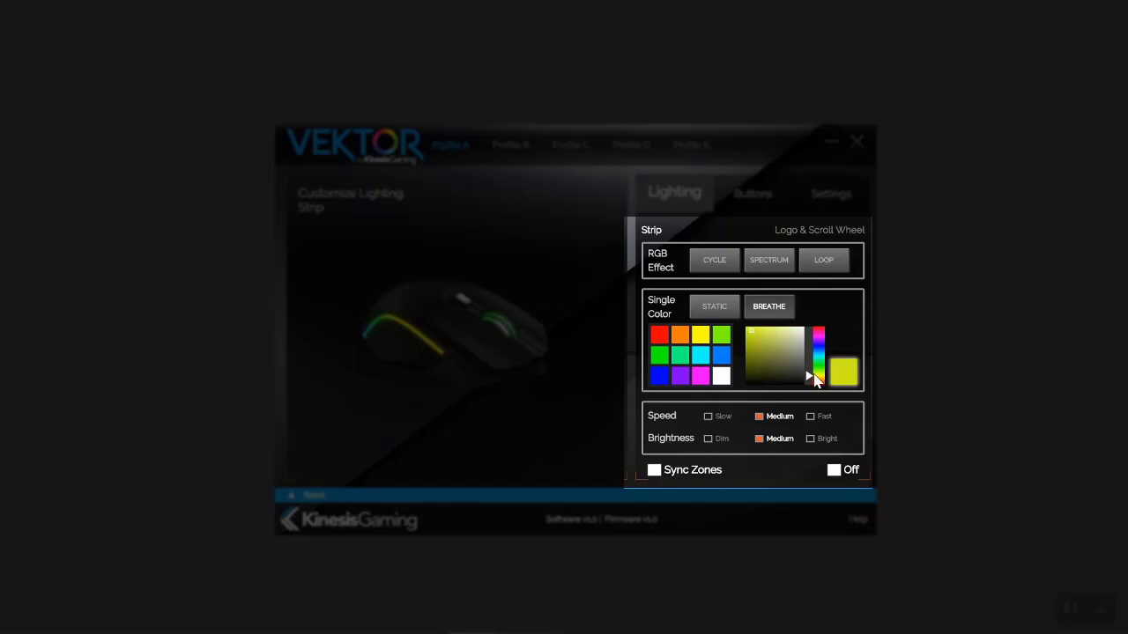
click(708, 417)
click(808, 442)
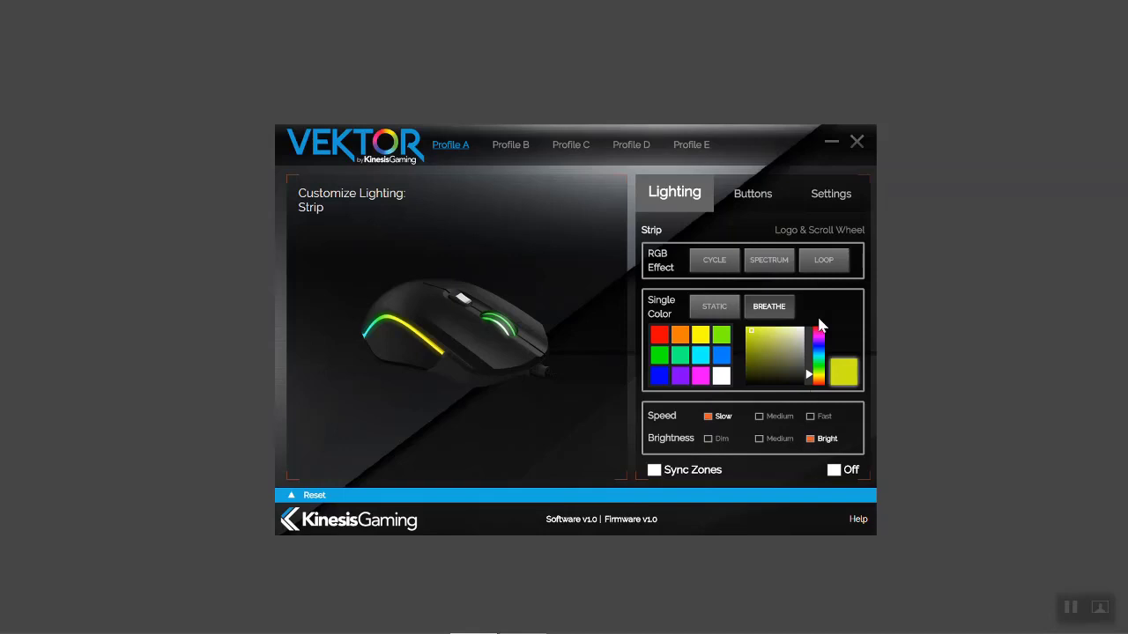
In the Logo & Scroll Wheel zone, try Spectrum and Cycle, then set DPI mode to Breathe
click(851, 231)
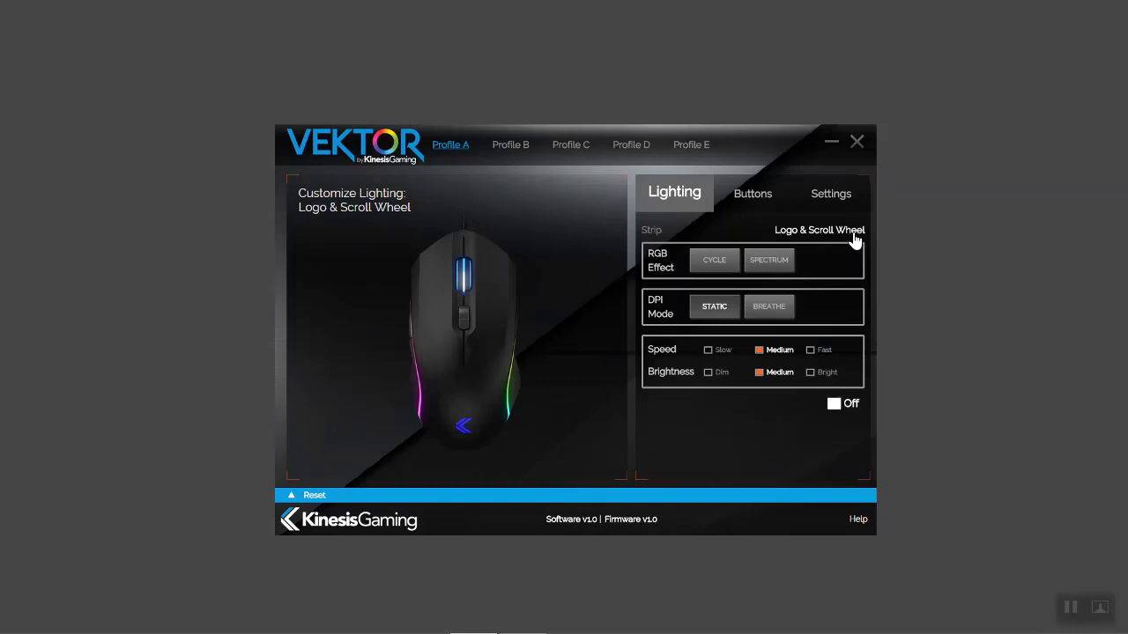
click(790, 264)
click(736, 266)
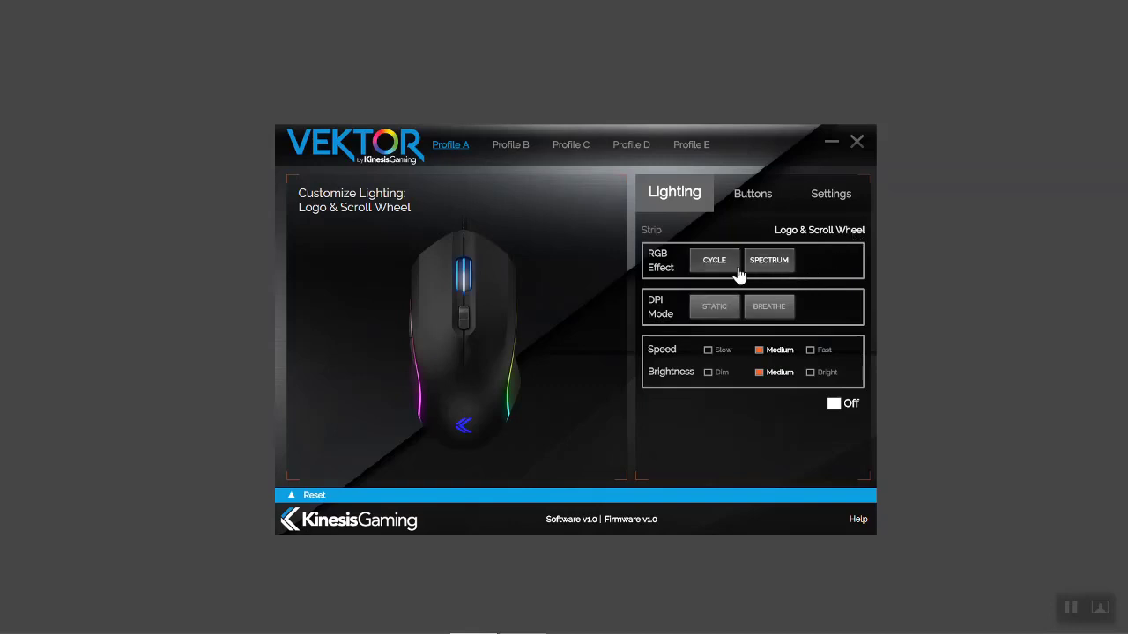
click(732, 313)
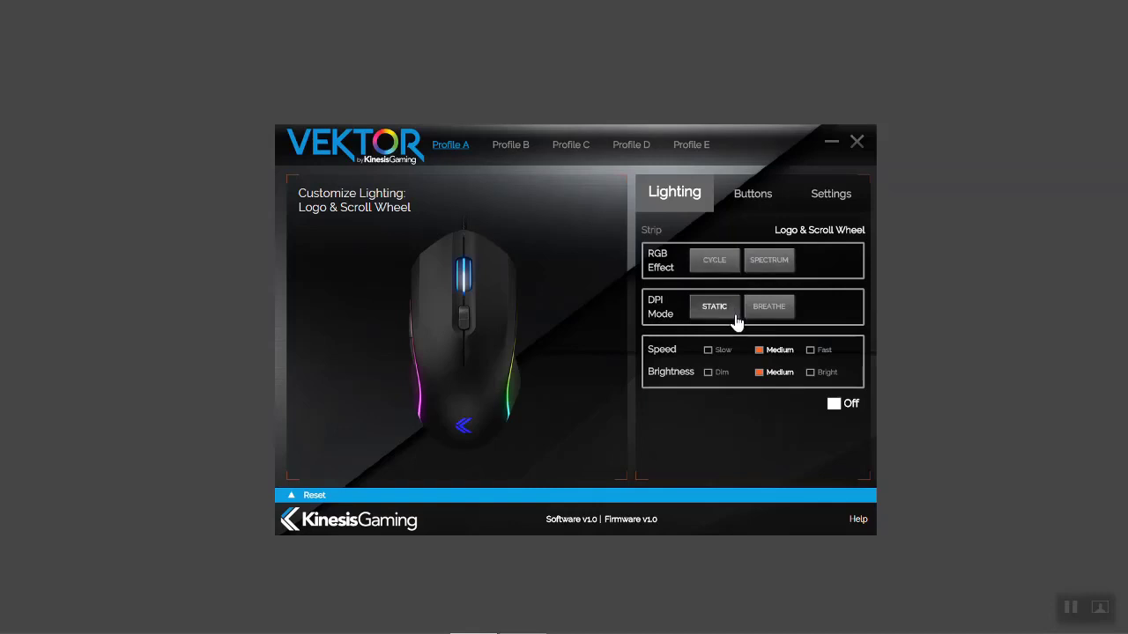
click(763, 315)
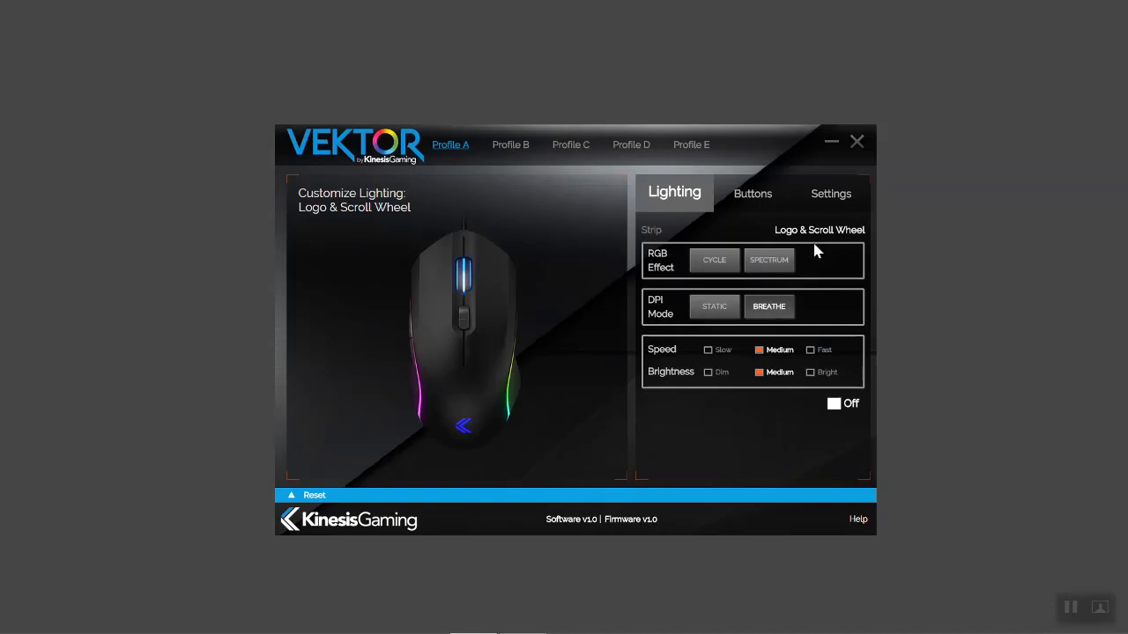
On the Settings page, change the DPI level 1 colour to yellow and DPI level 2 to purple
click(832, 194)
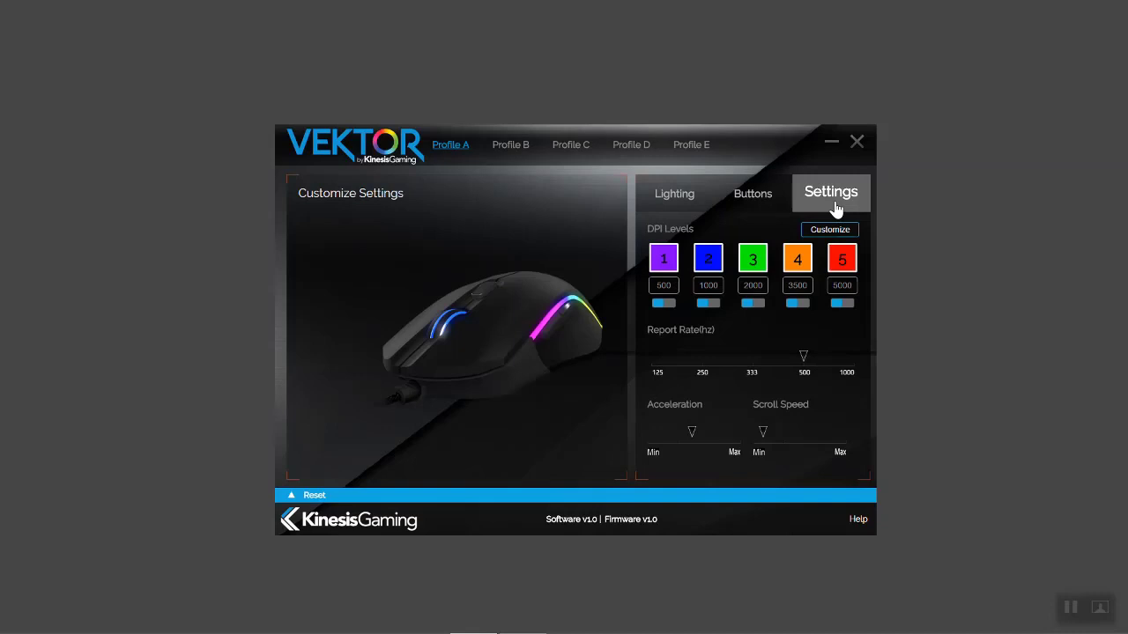
click(675, 269)
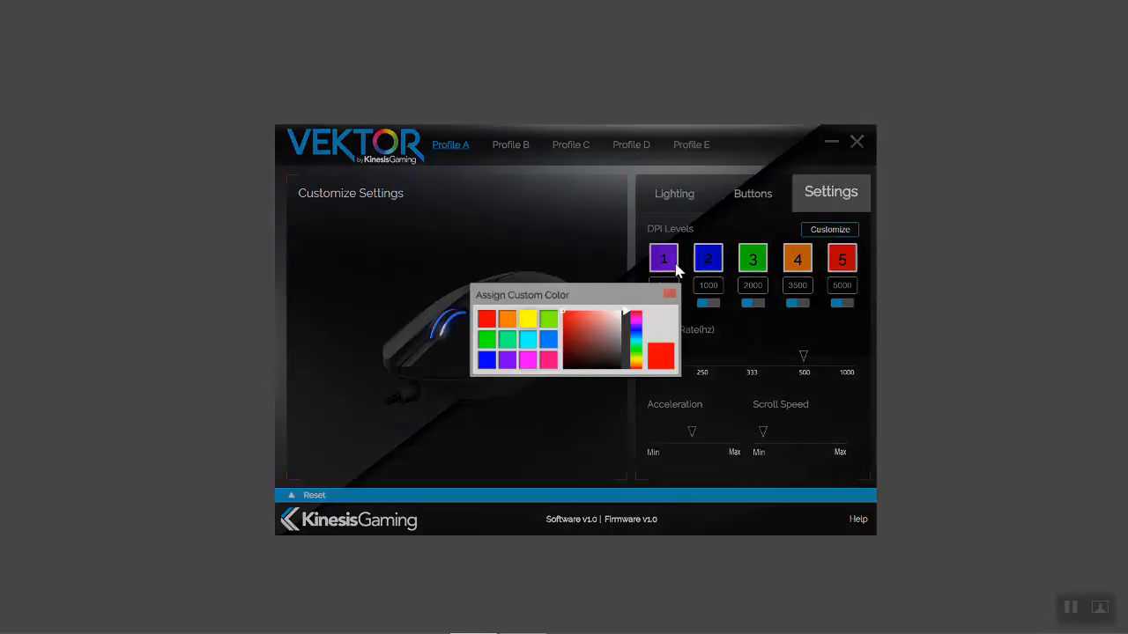
click(527, 322)
click(670, 293)
click(713, 270)
click(509, 361)
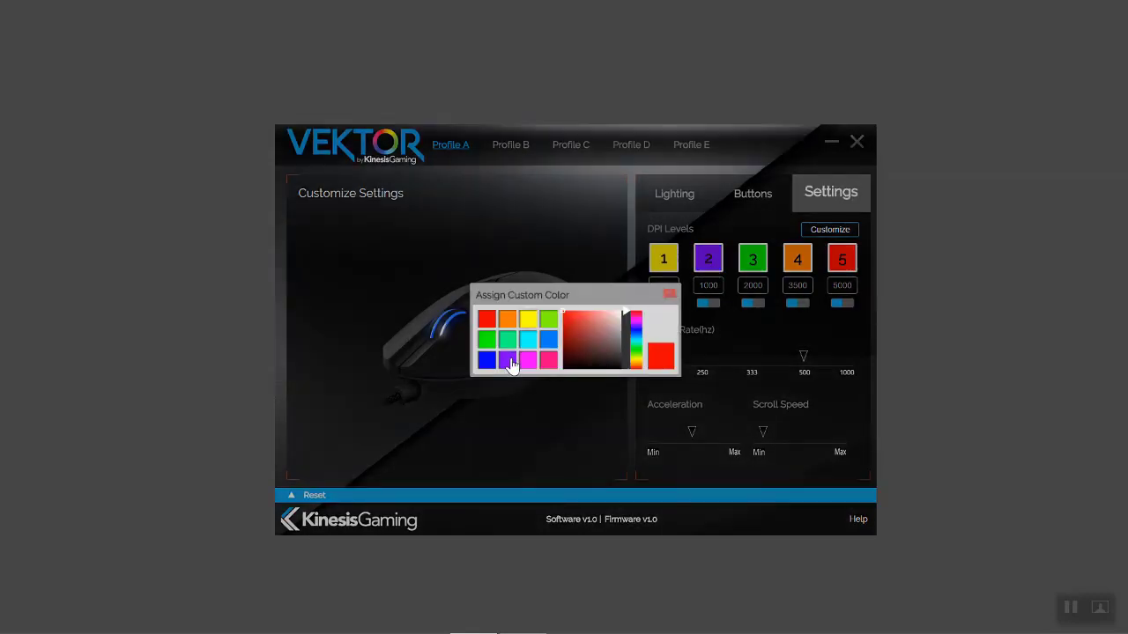
click(669, 294)
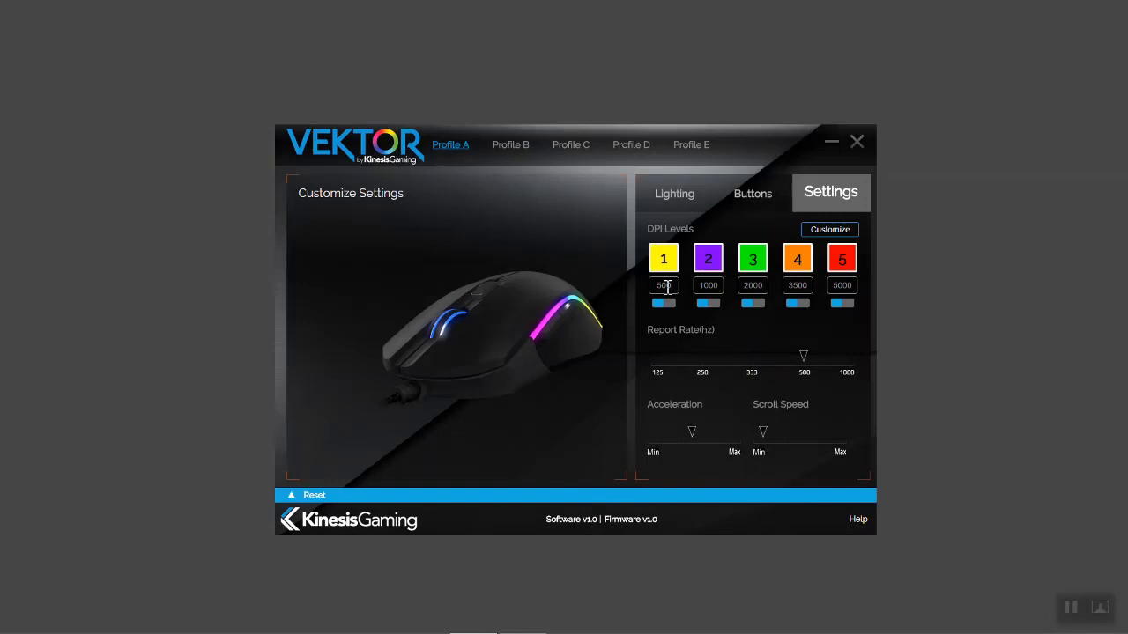
Set DPI level 1 to 50 and level 2 to 999, and disable DPI levels 3–5
double_click(663, 287)
key(BackSpace)
text(50)
double_click(714, 286)
key(BackSpace)
text(999)
click(748, 304)
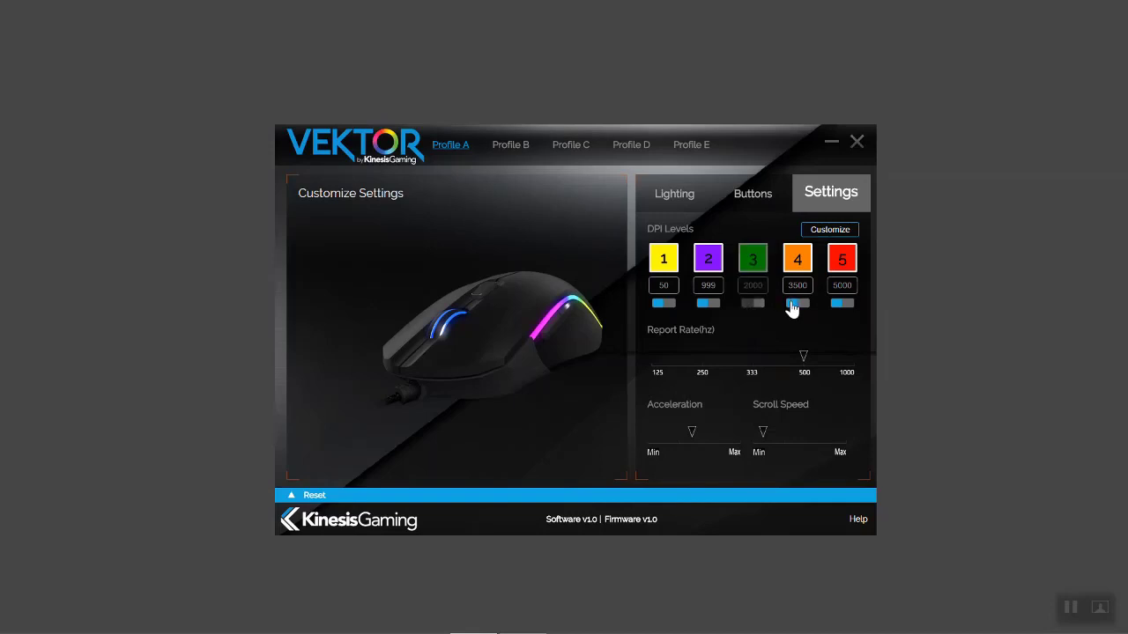
click(793, 304)
click(834, 305)
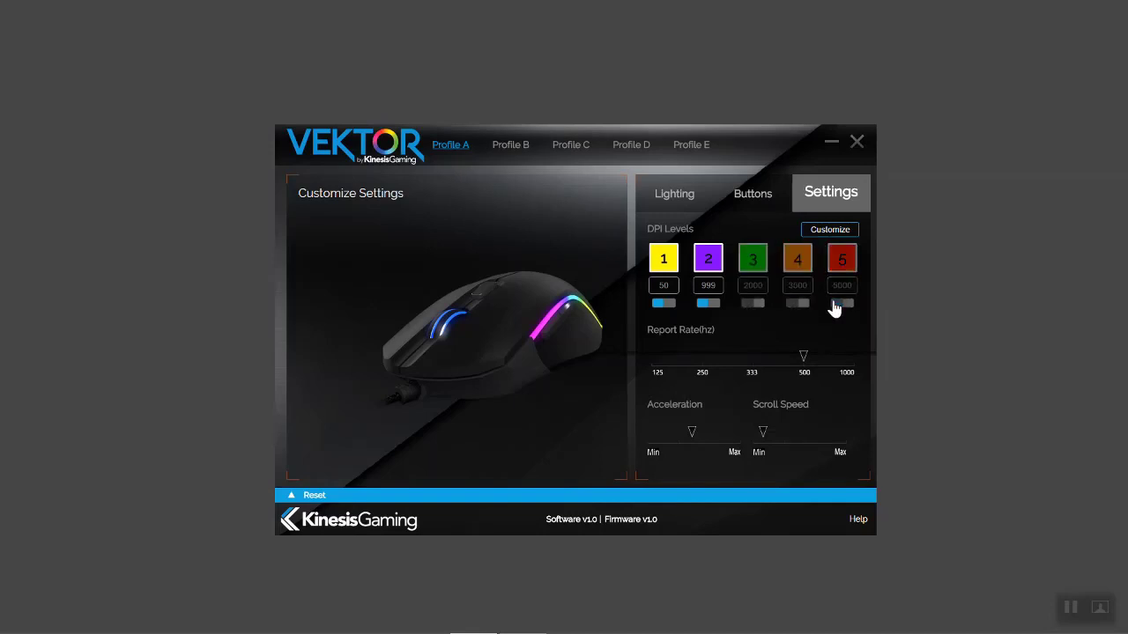
Set the report rate to 1000 Hz and raise the scroll speed toward maximum
click(753, 380)
click(847, 379)
drag(761, 429, 827, 429)
click(754, 217)
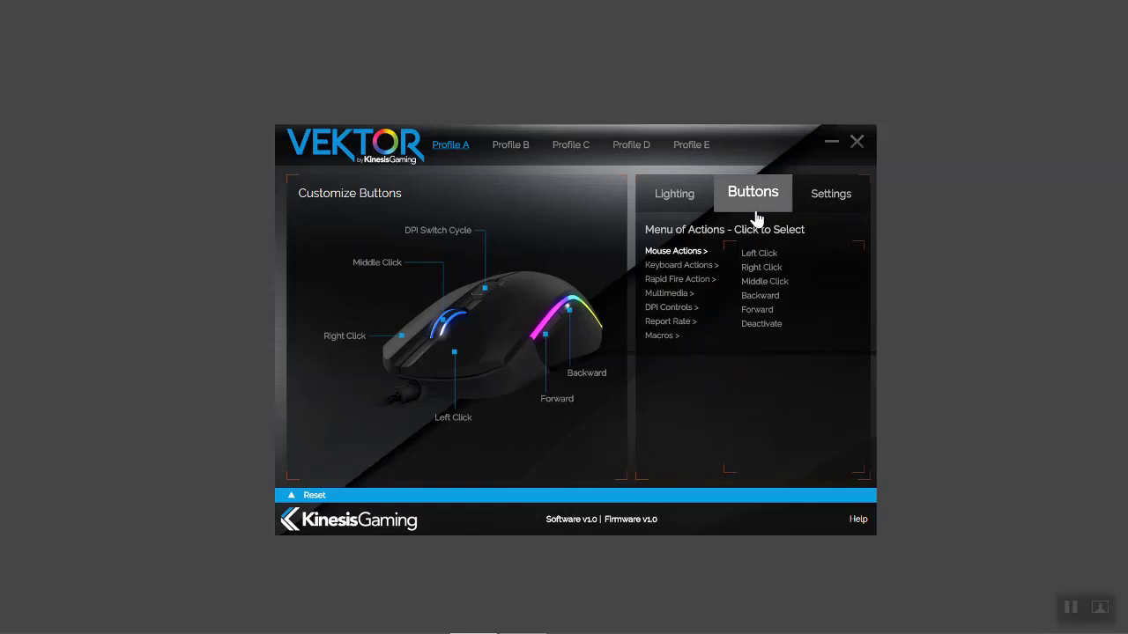
Browse the Hotkey, Rapid Fire, Multimedia, DPI and Macro action lists, ending on Mouse Actions
click(718, 272)
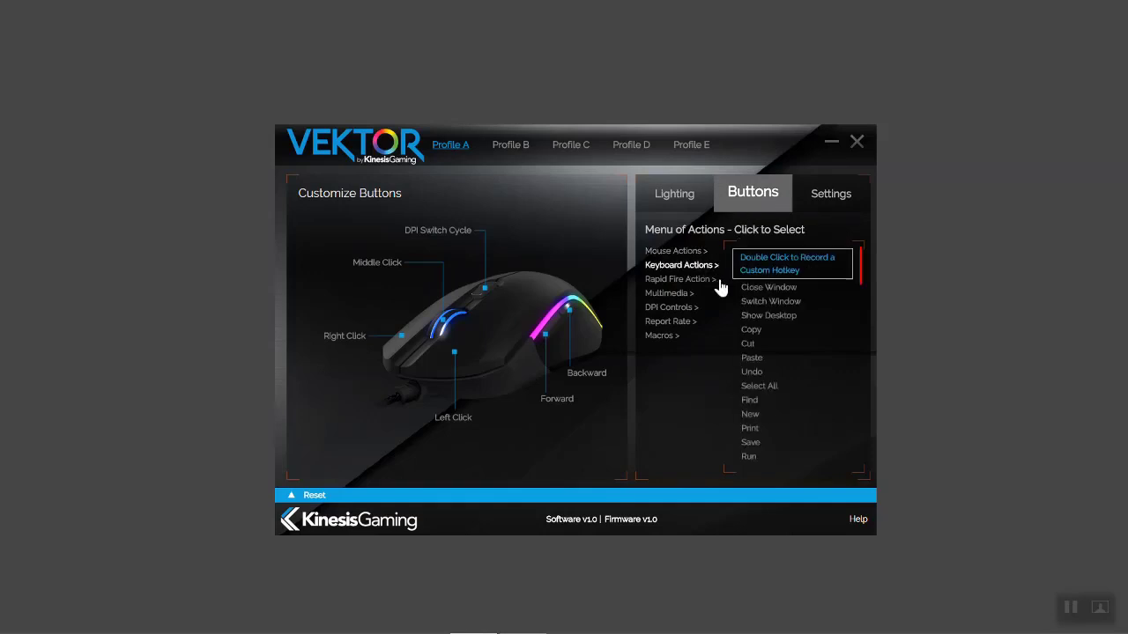
click(707, 280)
click(705, 300)
click(704, 313)
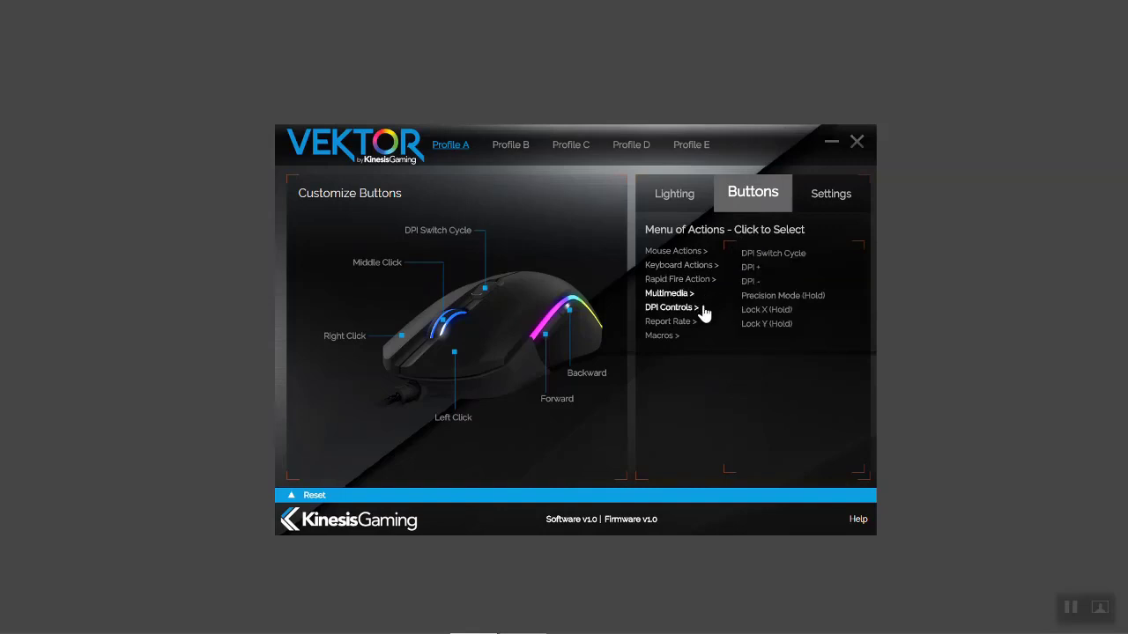
click(703, 339)
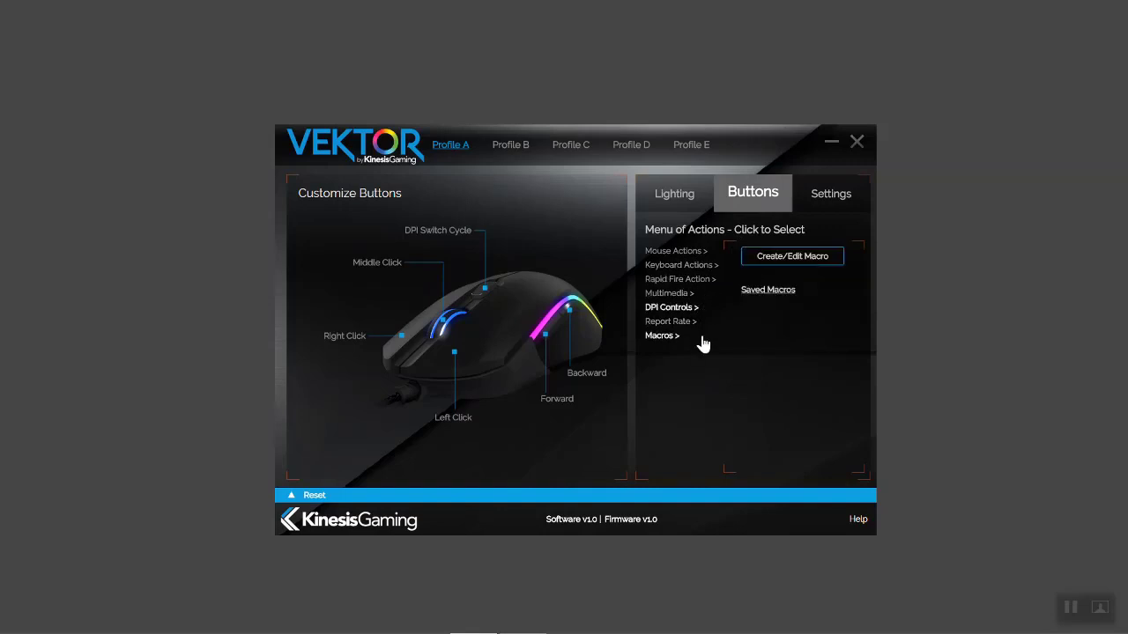
click(696, 254)
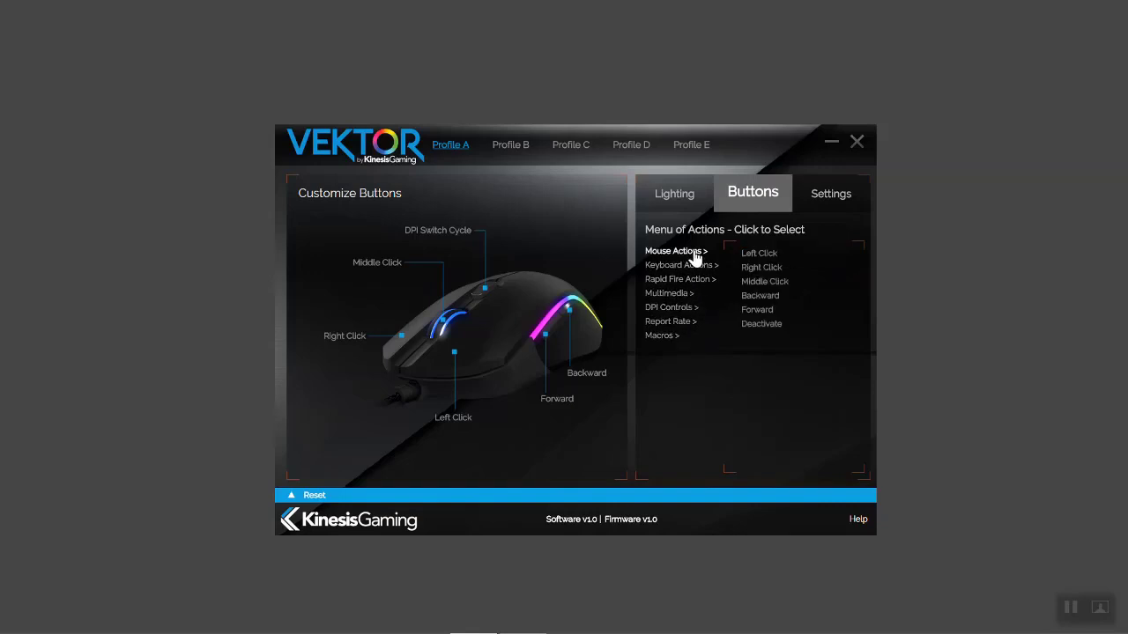
Assign the Left Click action to the Forward button
click(754, 255)
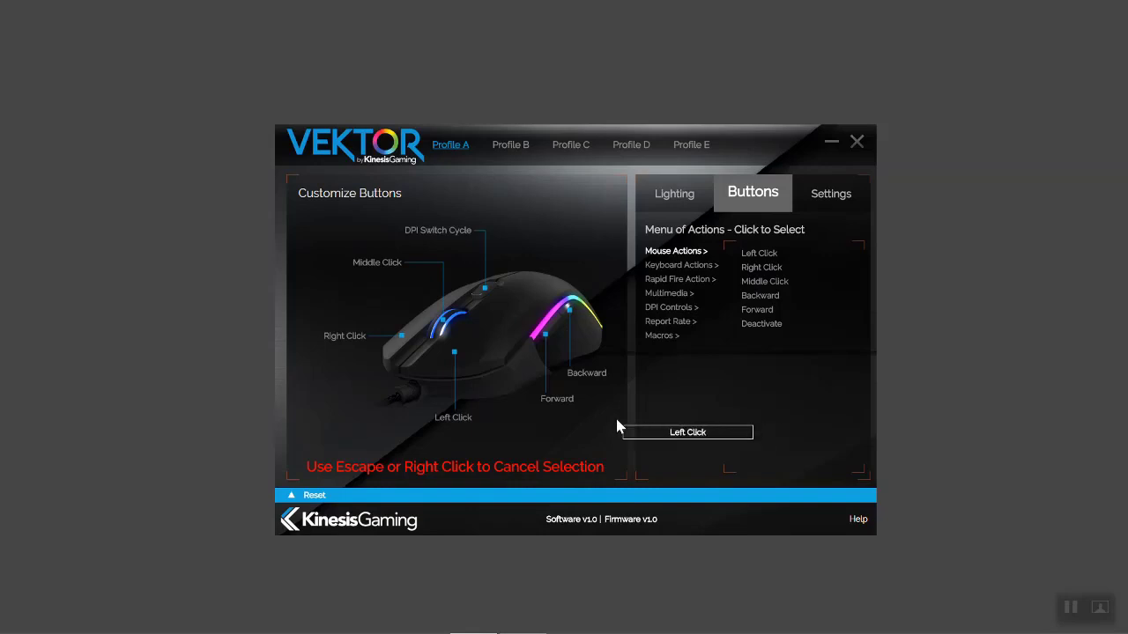
click(572, 403)
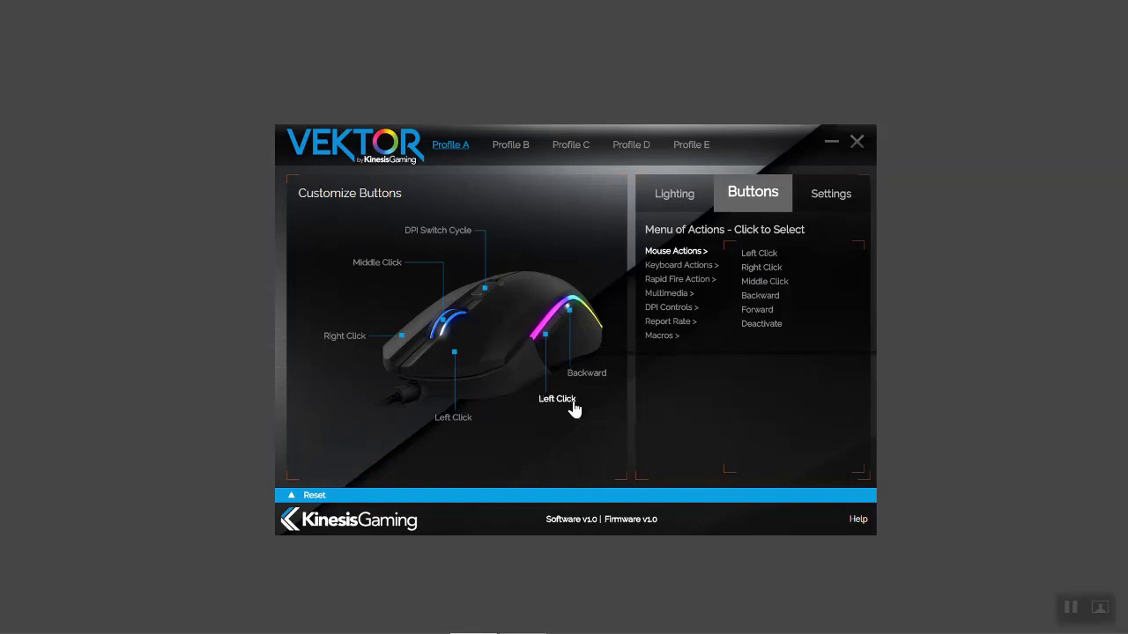
click(705, 284)
Assign a Rapid Fire W action with repeat count 2 and 8 ms delay to Backward
double_click(826, 313)
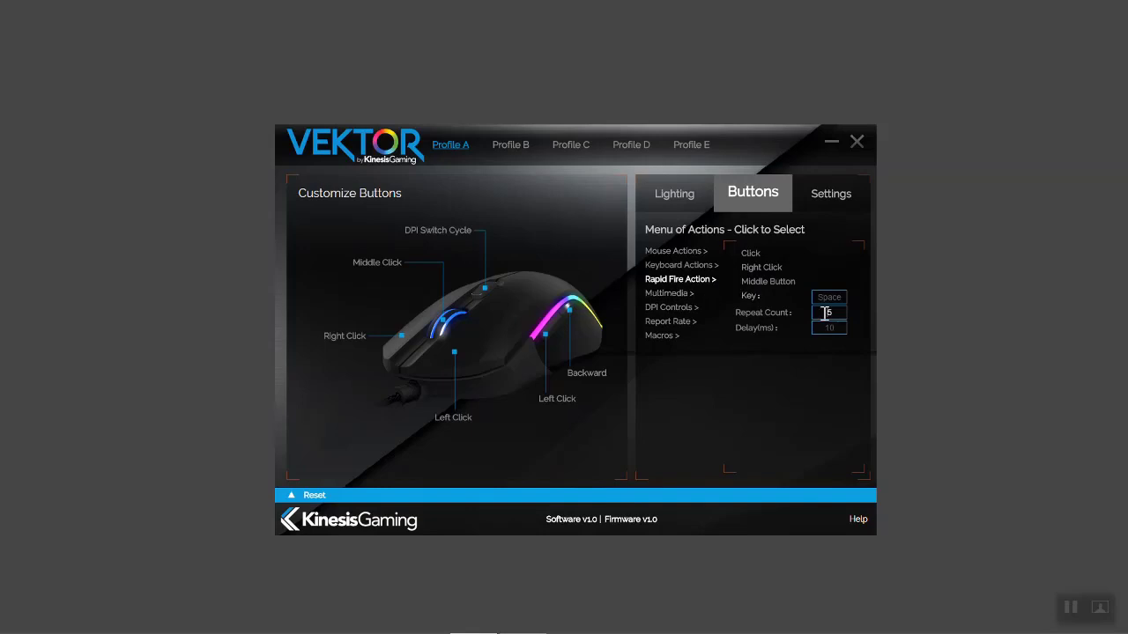
text(2)
double_click(832, 327)
click(828, 300)
key(w)
click(751, 301)
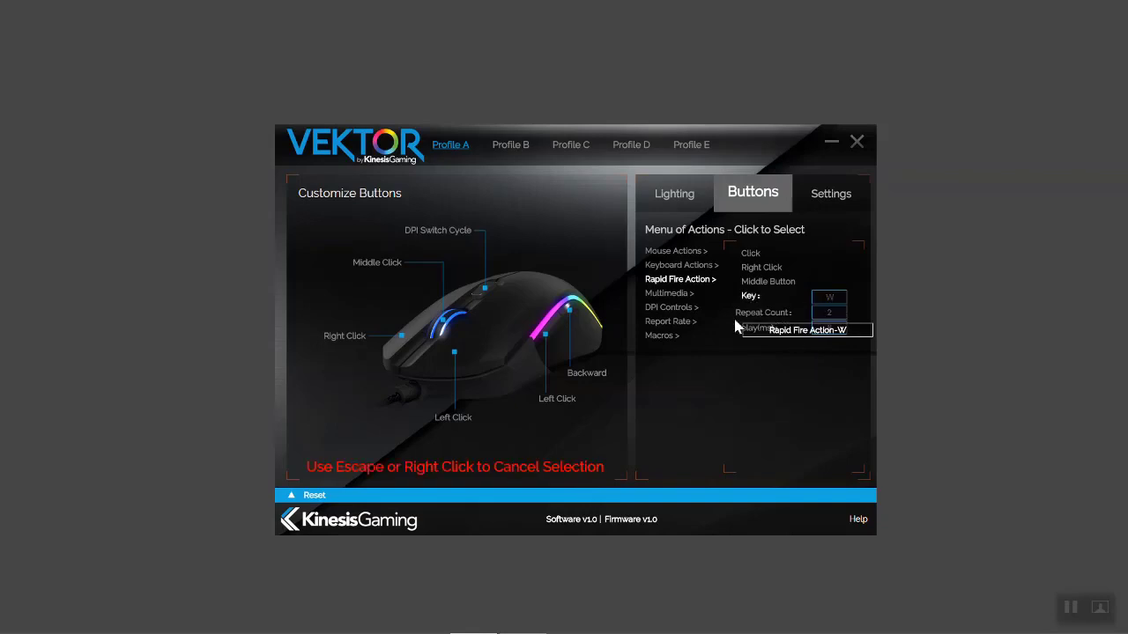
click(581, 381)
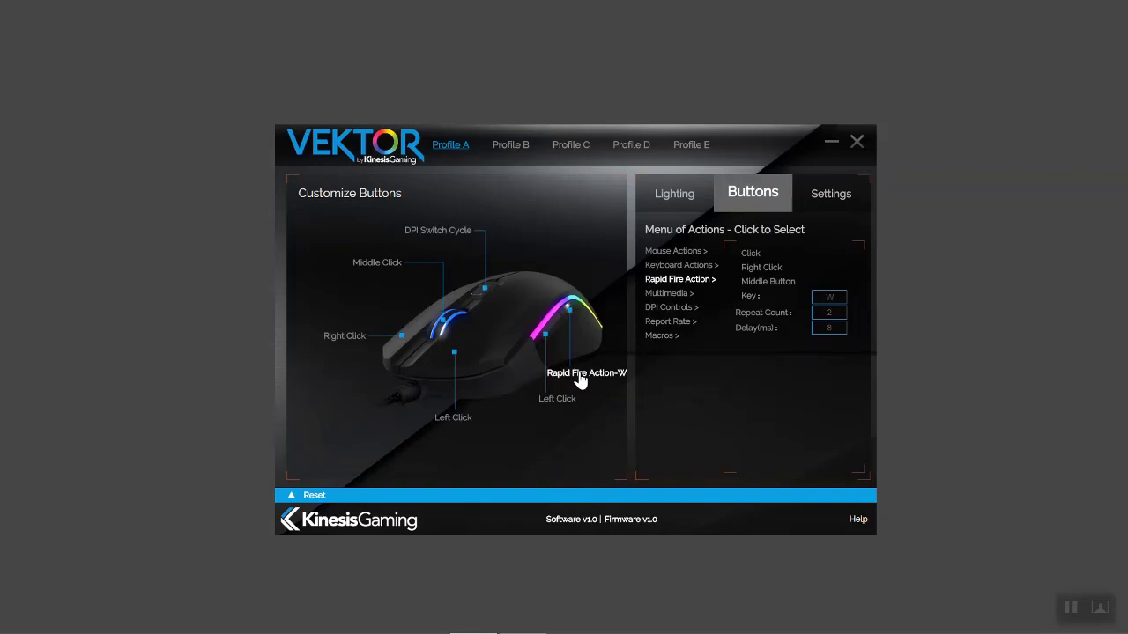
In the macro manager, set the new macro to use a fixed 5 ms delay
click(656, 338)
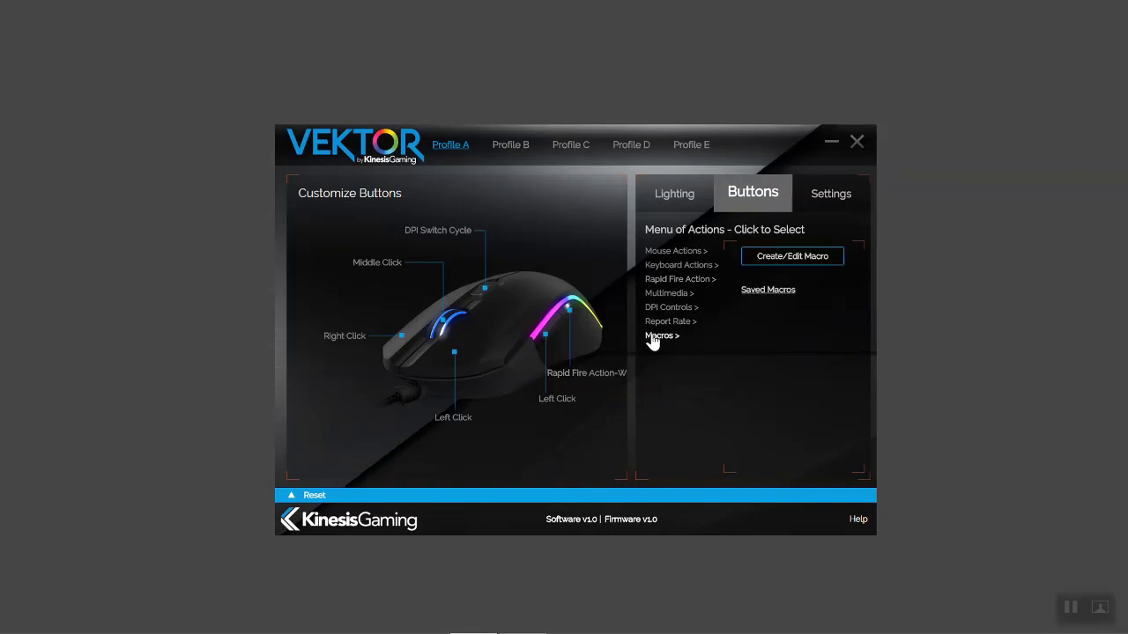
click(815, 256)
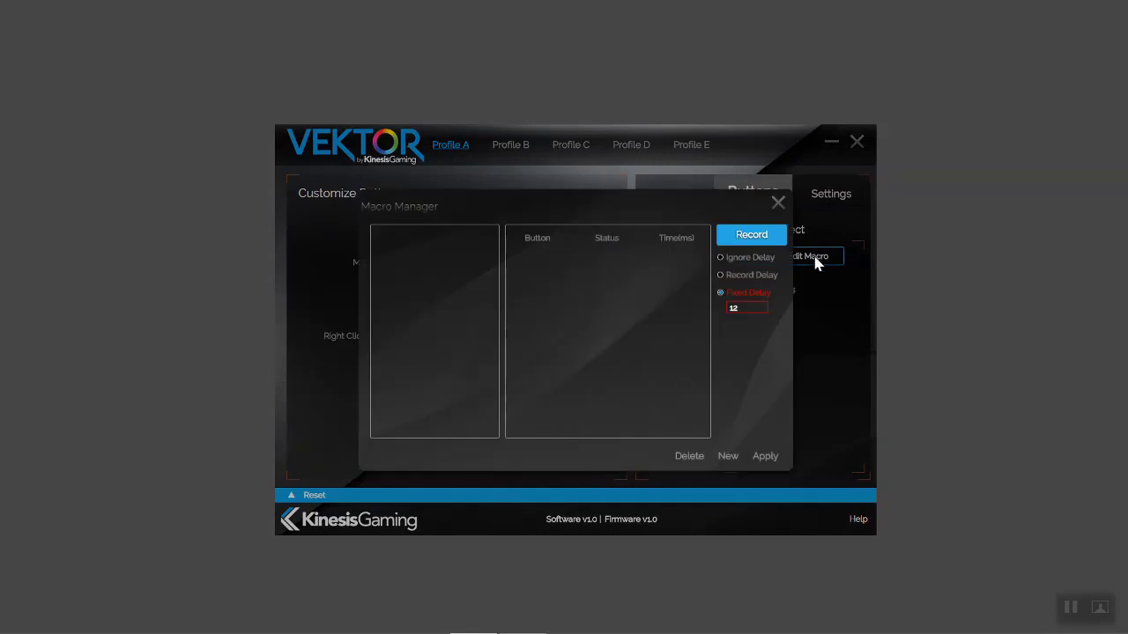
click(773, 259)
click(774, 276)
click(772, 293)
double_click(751, 308)
text(5)
Record the keystrokes 'test macro', rename the macro to 'test macro' and apply it
click(763, 239)
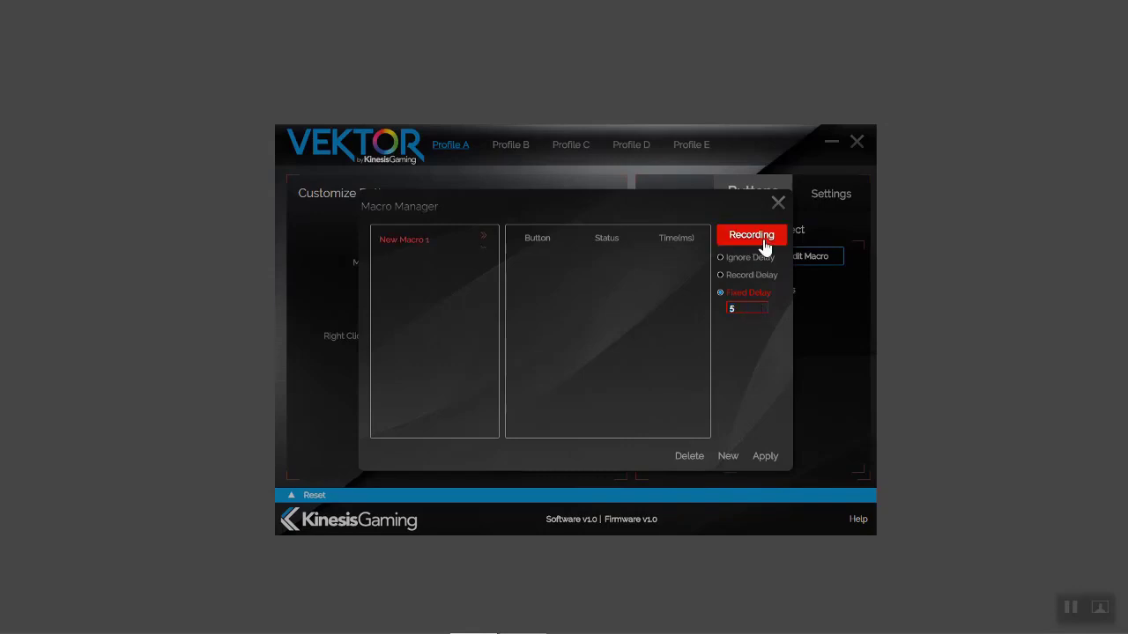
text(test macro)
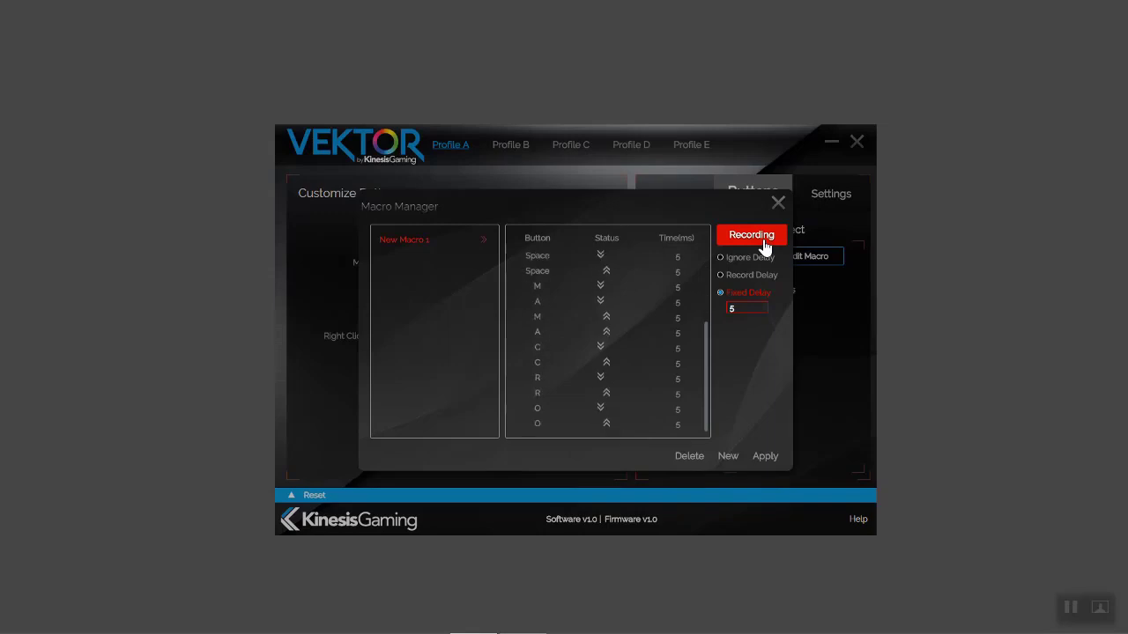
click(764, 245)
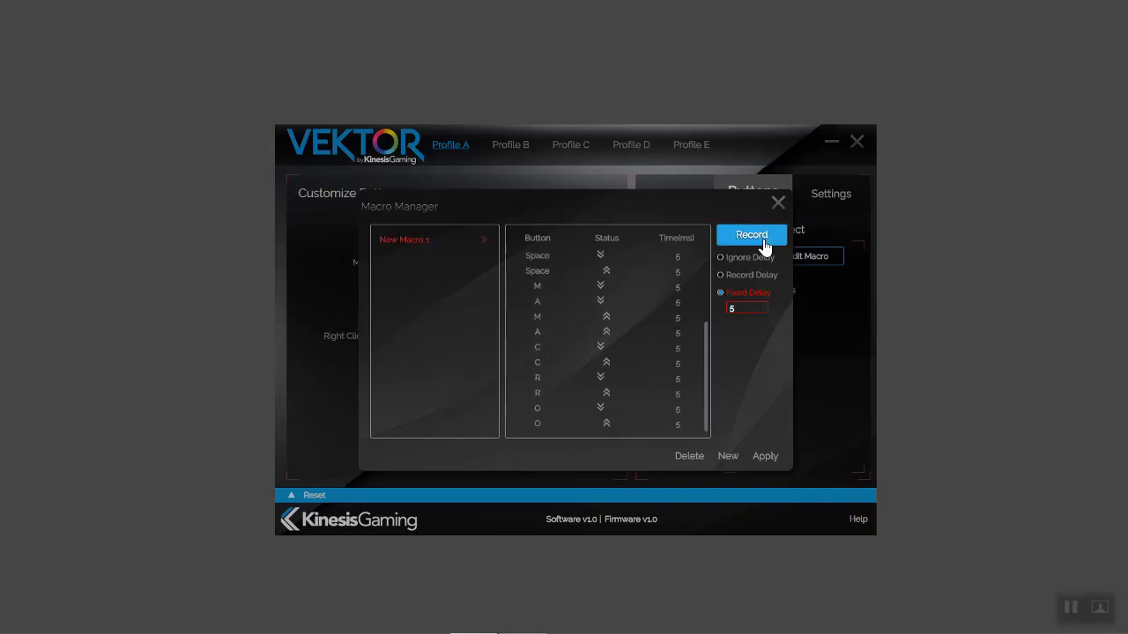
double_click(412, 253)
key(ctrl+a)
text(test macro)
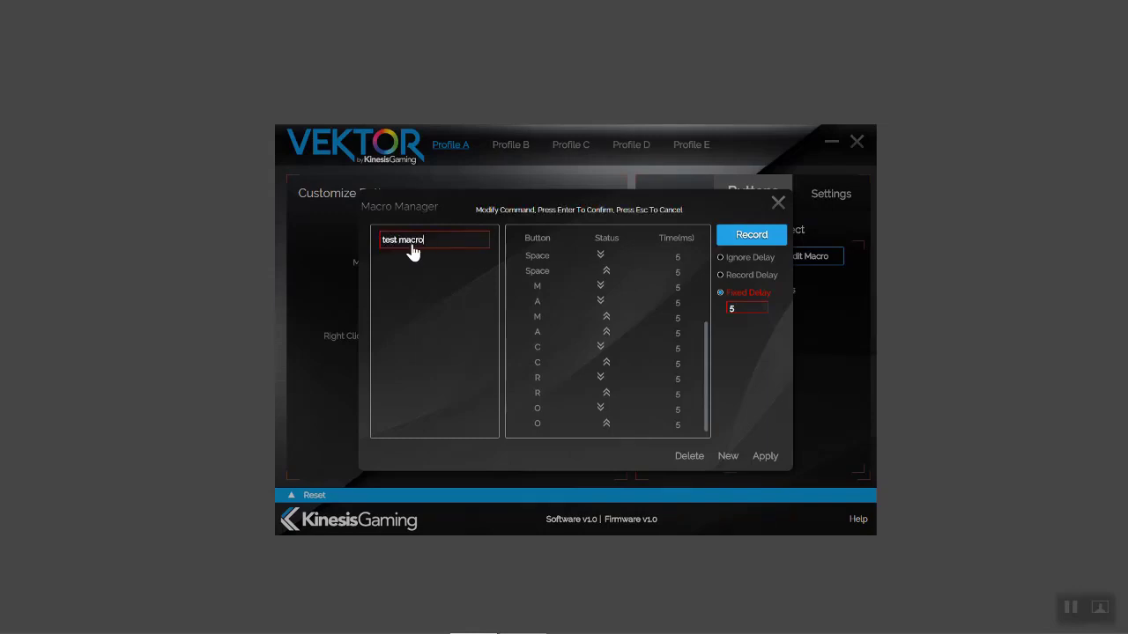
key(Return)
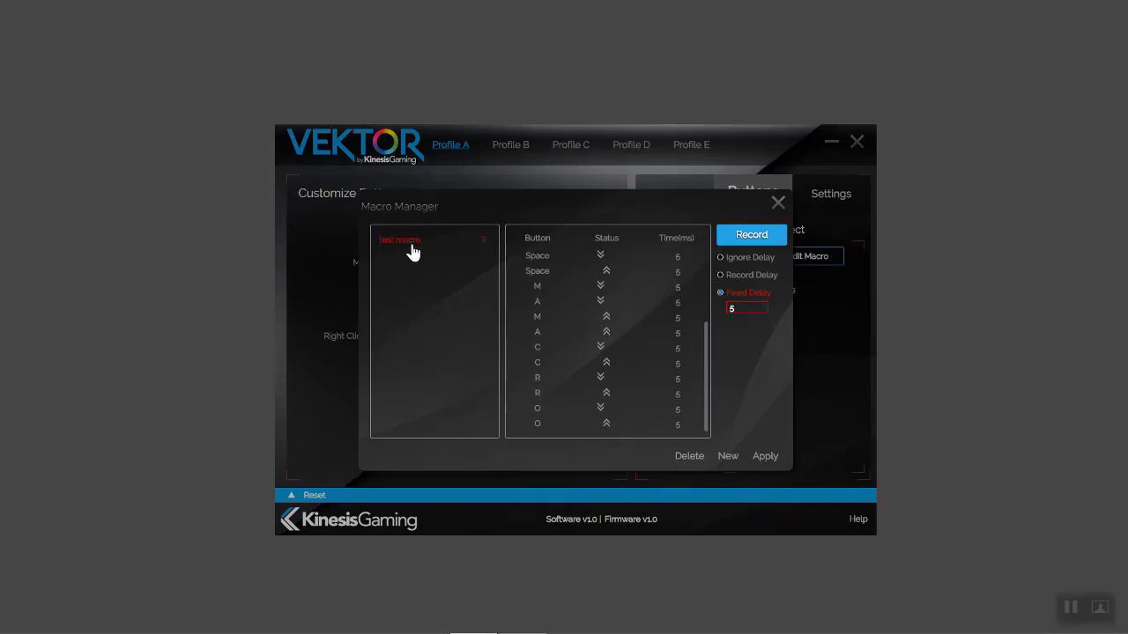
click(765, 457)
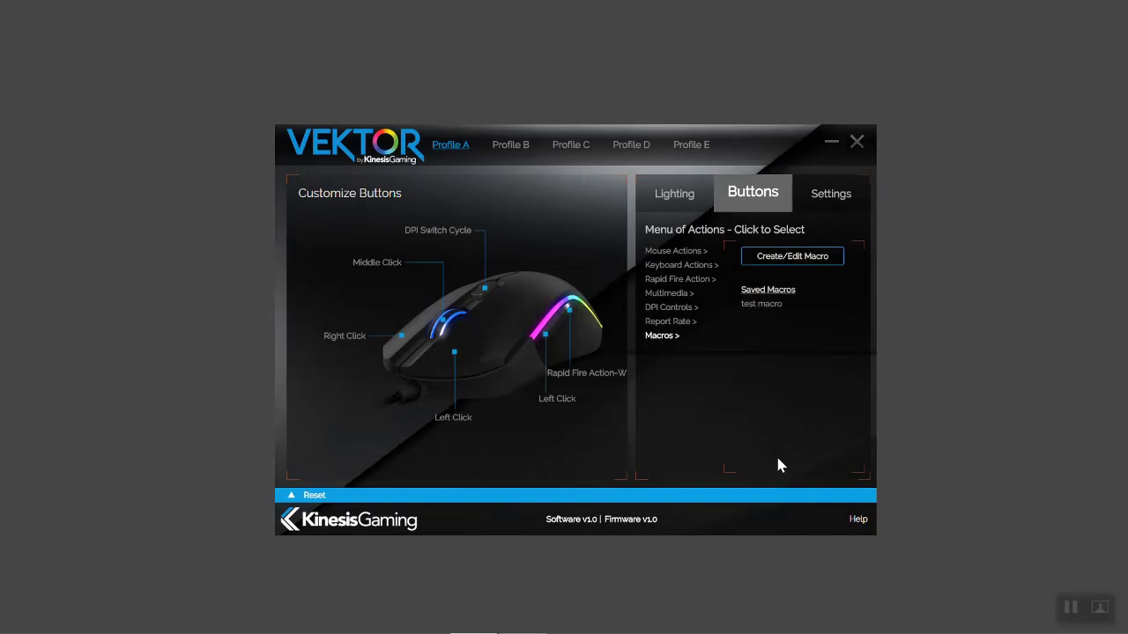
Assign test macro to the Middle Click button, then reset all buttons to defaults
click(764, 310)
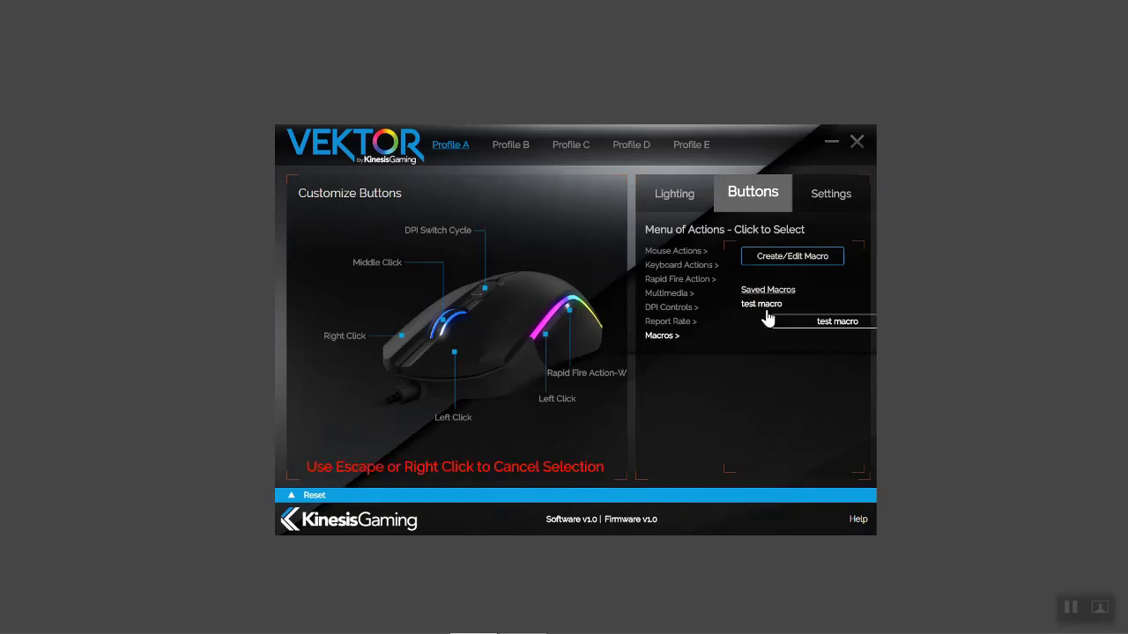
click(379, 264)
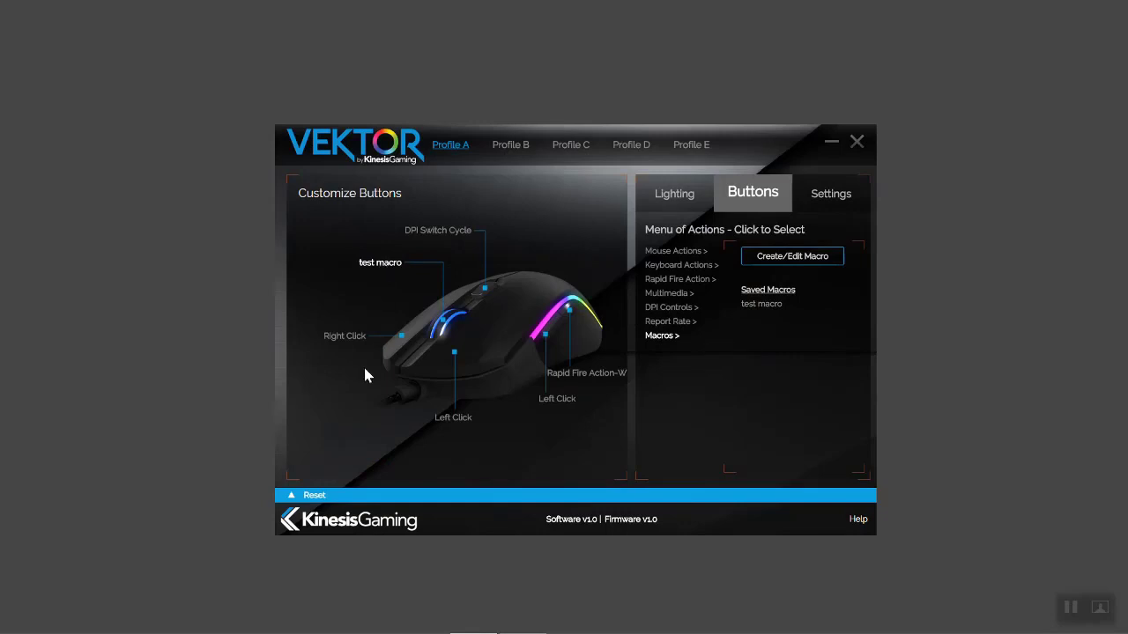
click(314, 496)
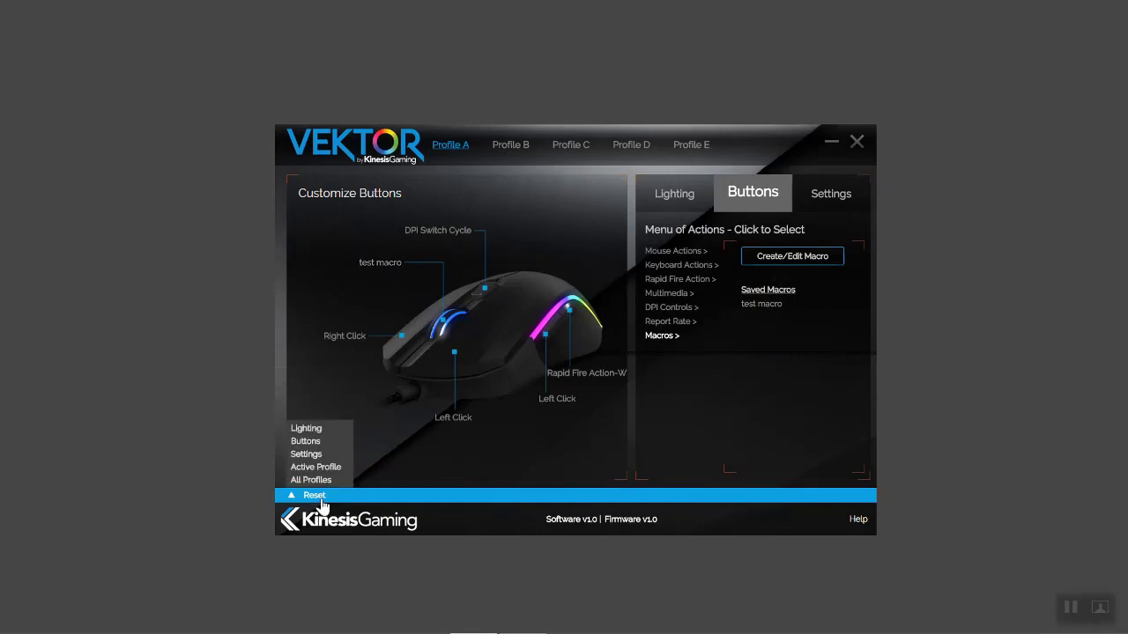
click(308, 441)
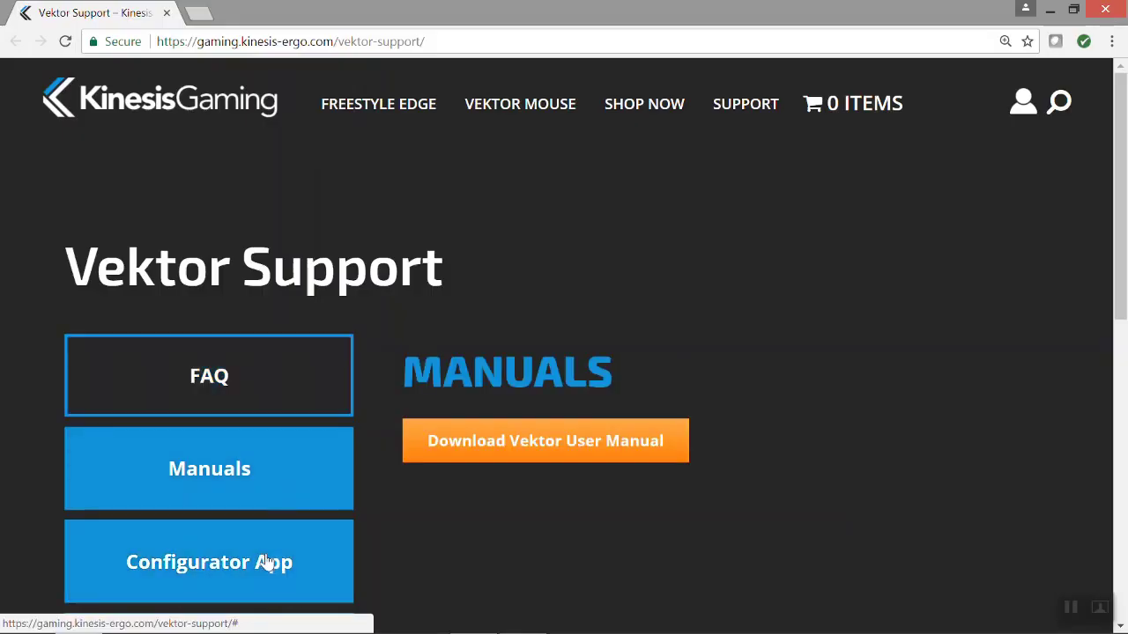
View the Support page's Configurator App and FAQ sections, then cycle Profiles B–D and return to A
click(267, 562)
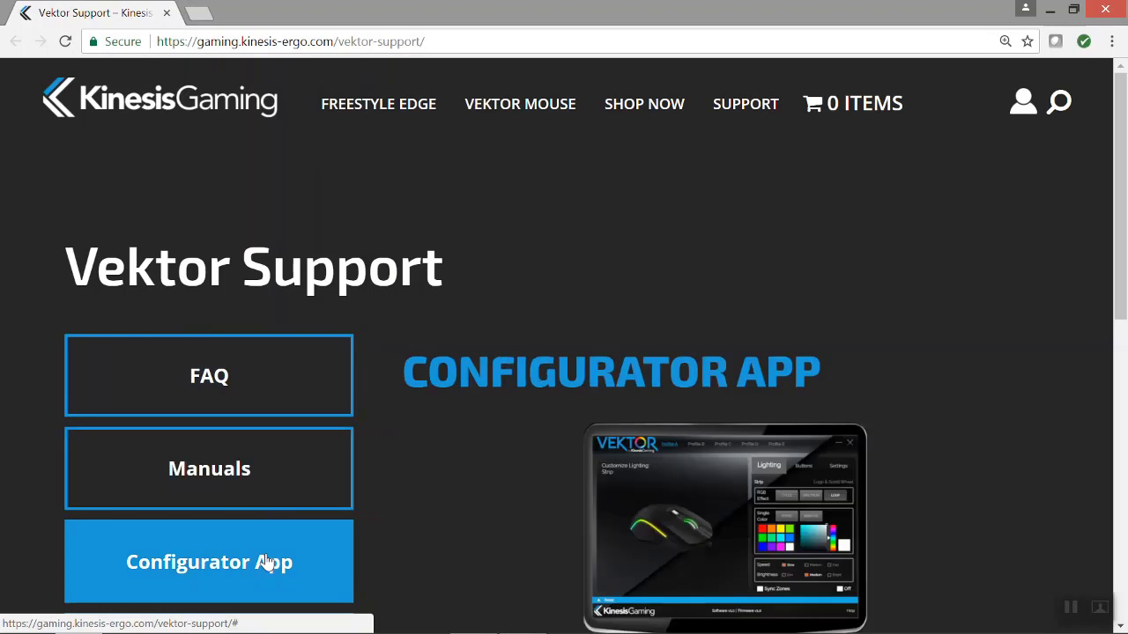
click(280, 369)
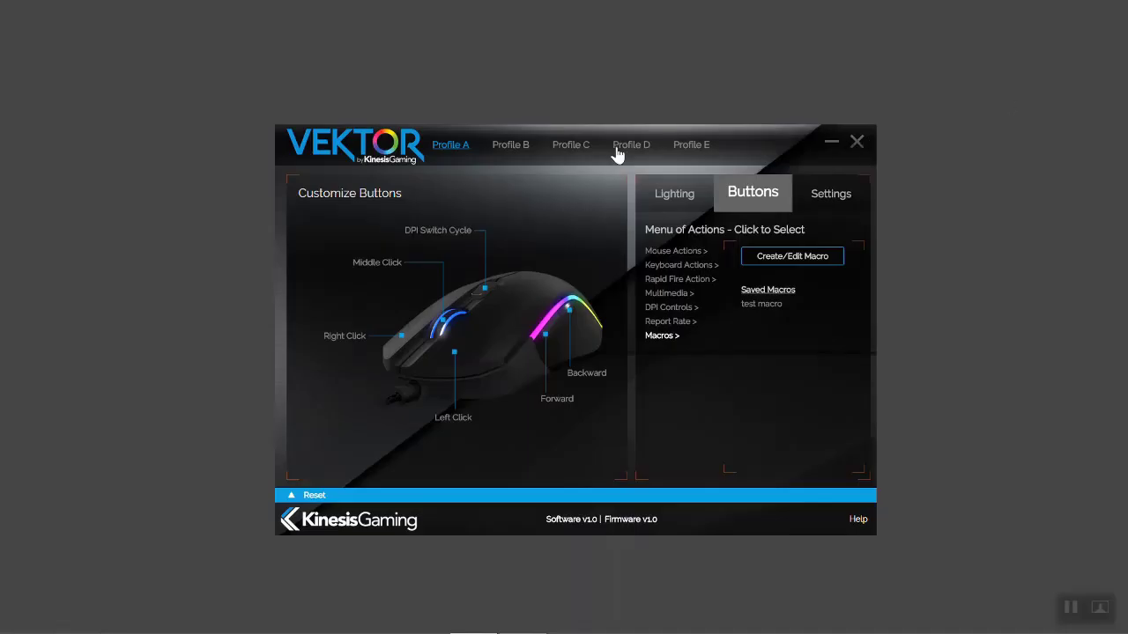
click(511, 148)
click(568, 148)
click(644, 150)
click(448, 148)
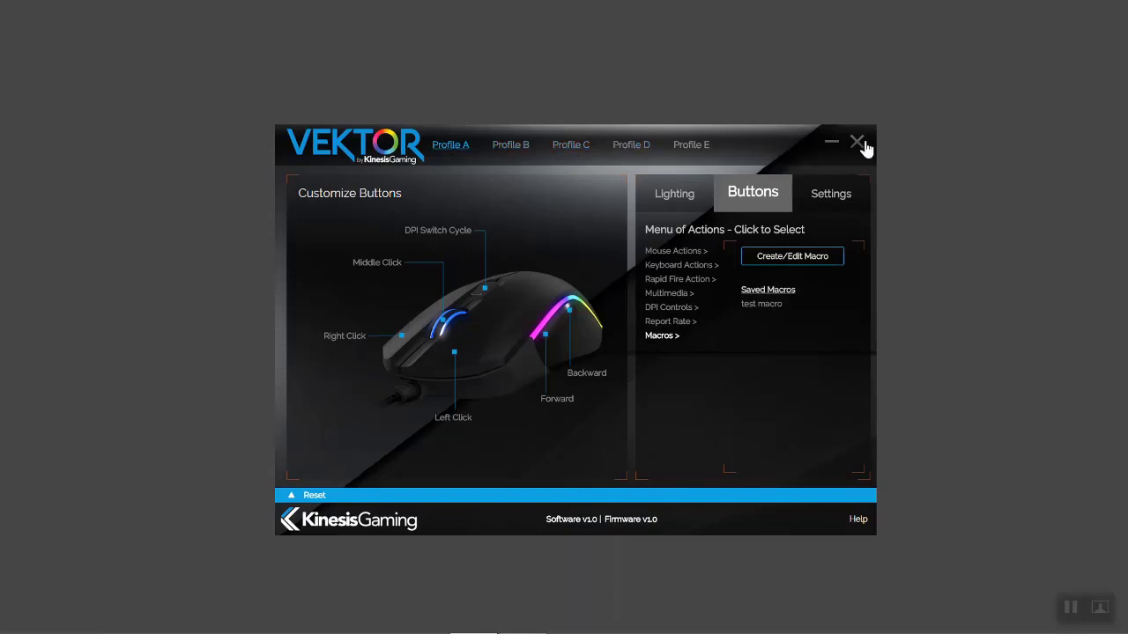